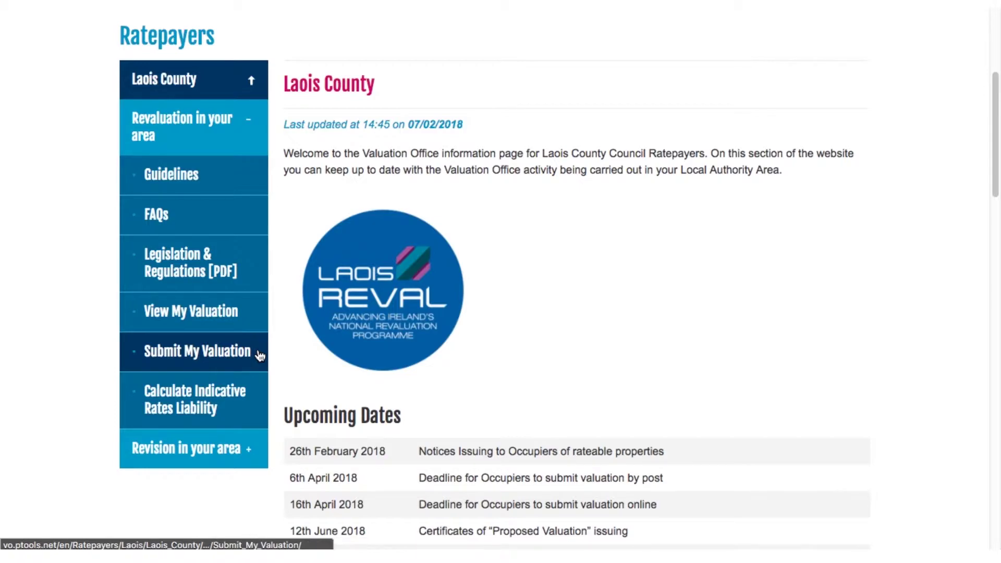
# - Log in with the property number, PIN and captcha code, then open Submit My Valuation
pyautogui.click(263, 312)
pyautogui.click(374, 288)
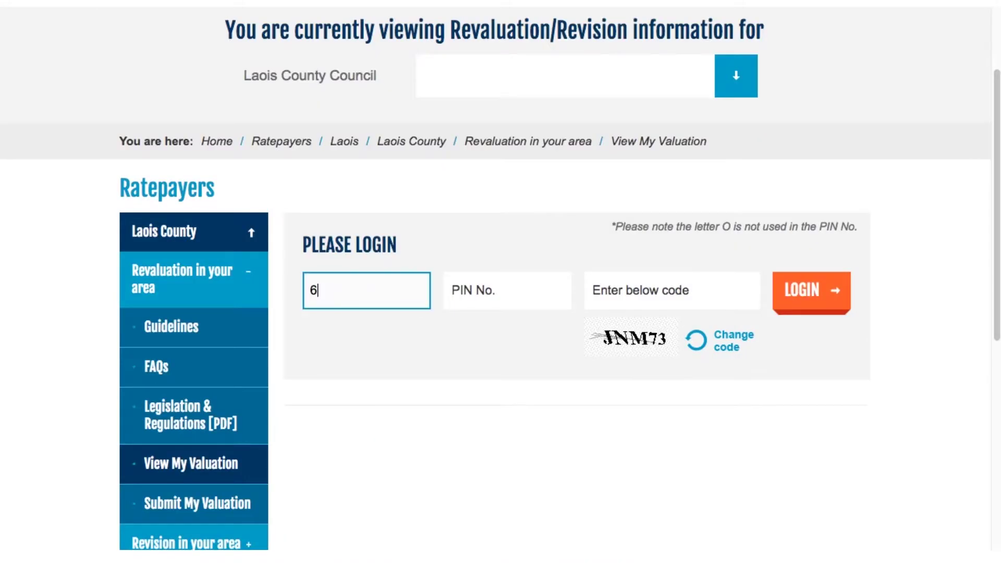
pyautogui.click(485, 294)
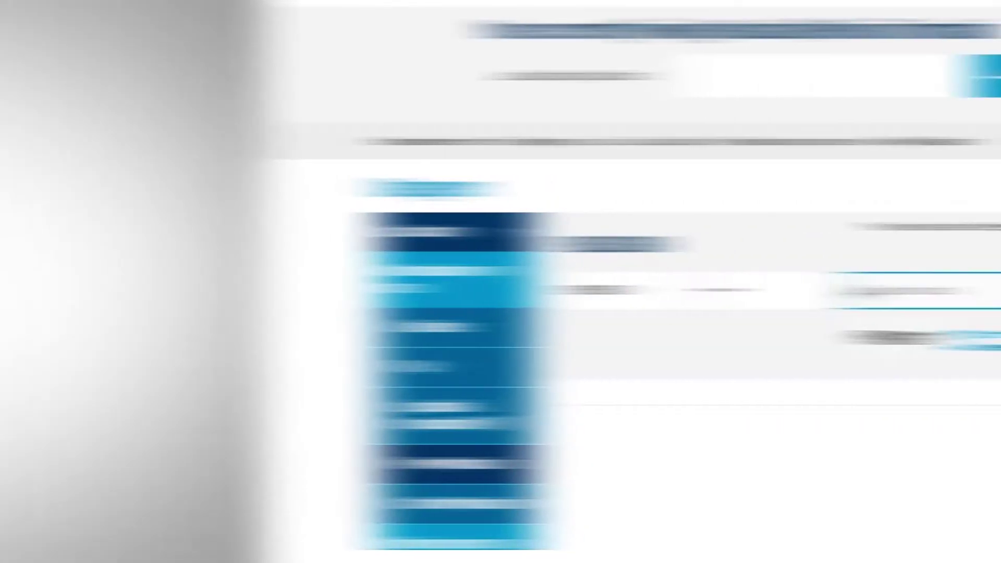
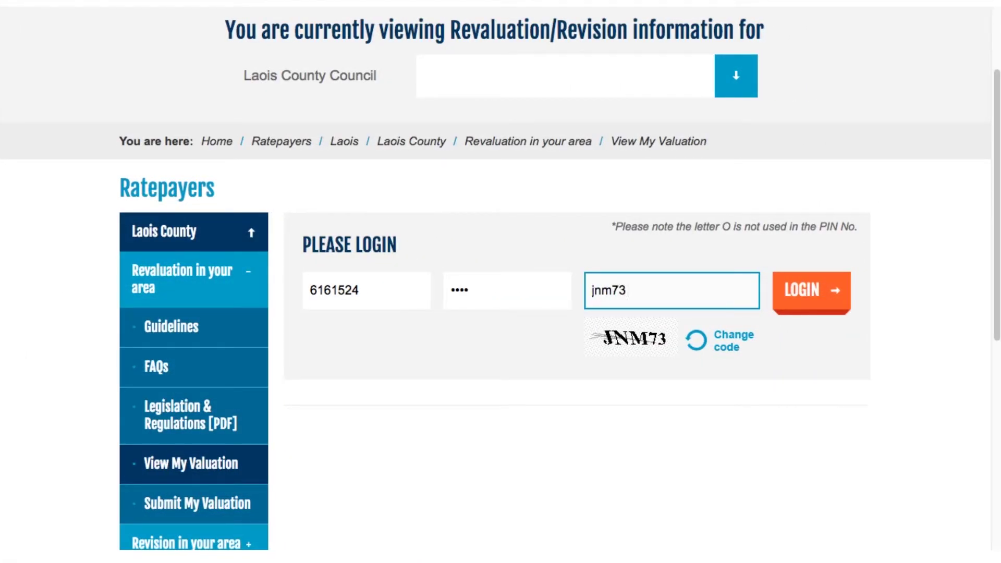
pyautogui.click(780, 296)
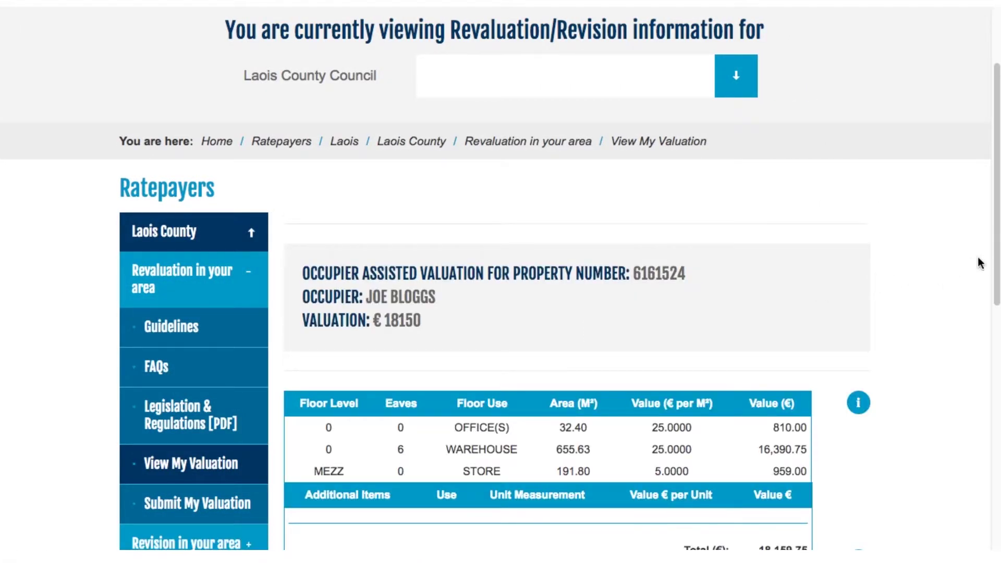
pyautogui.scroll(-5, 978, 264)
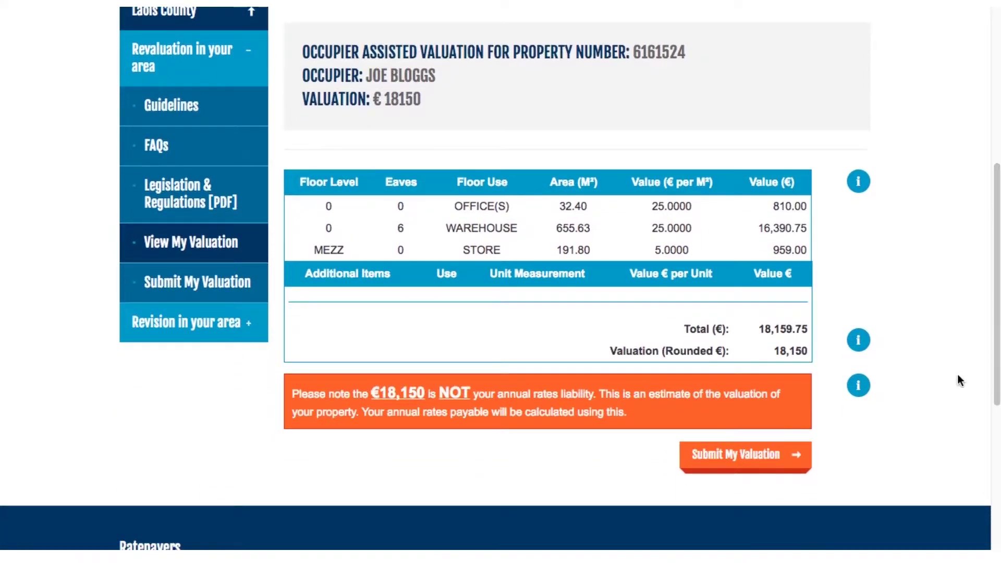
pyautogui.click(784, 456)
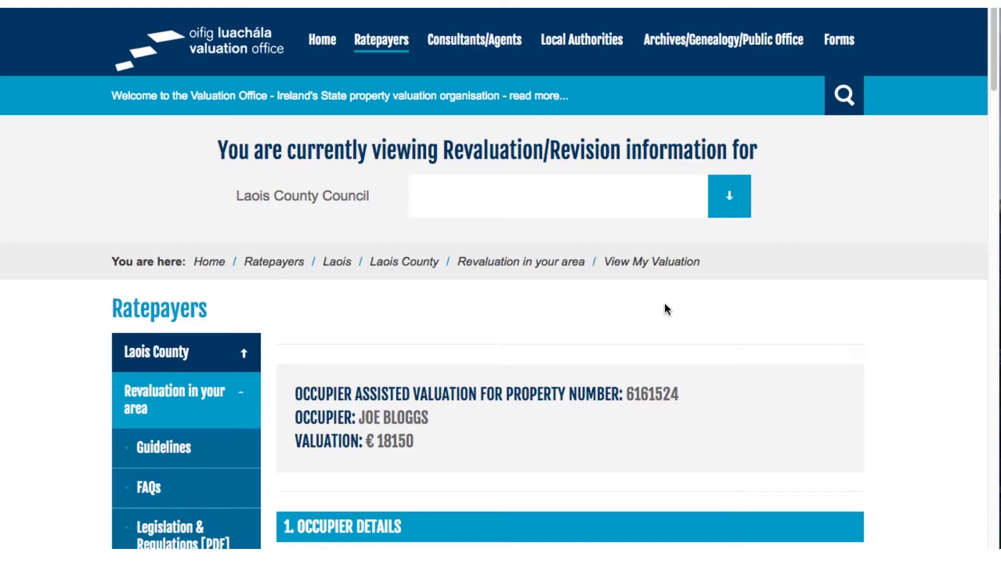
# - Enter the occupier's name, trading-as name, three-line correspondence address and Eircode
pyautogui.scroll(-5, 981, 68)
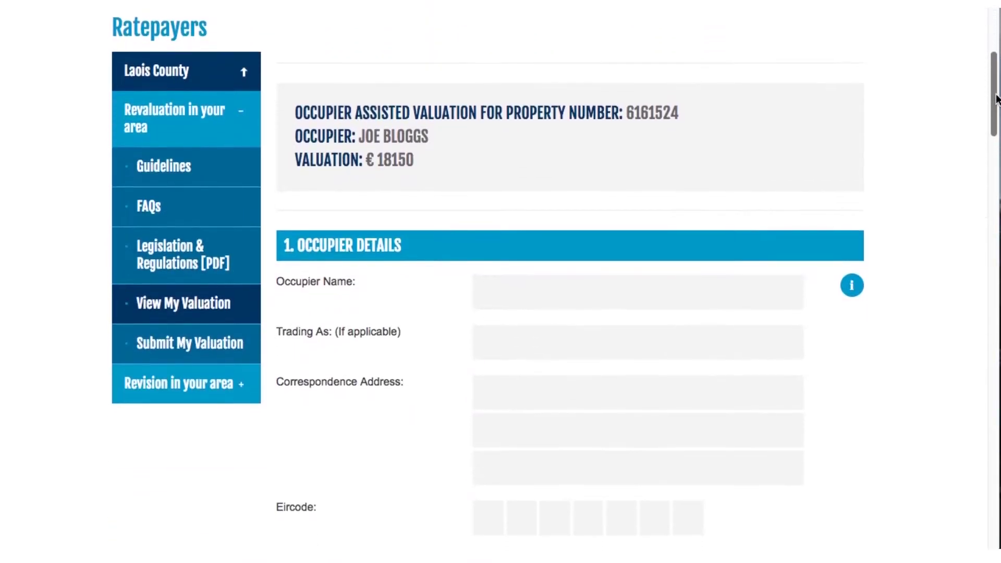
pyautogui.click(852, 285)
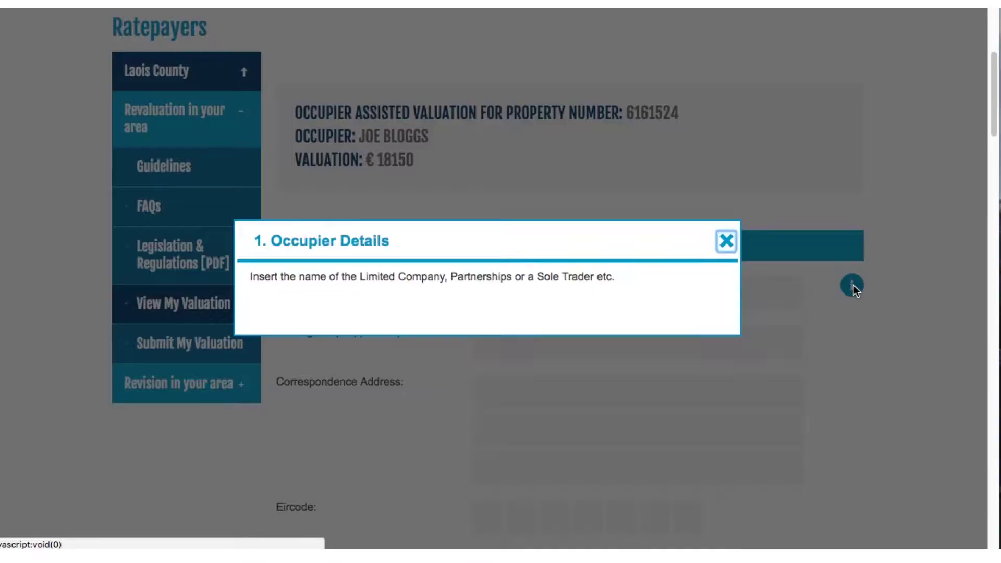
pyautogui.click(727, 242)
pyautogui.click(695, 286)
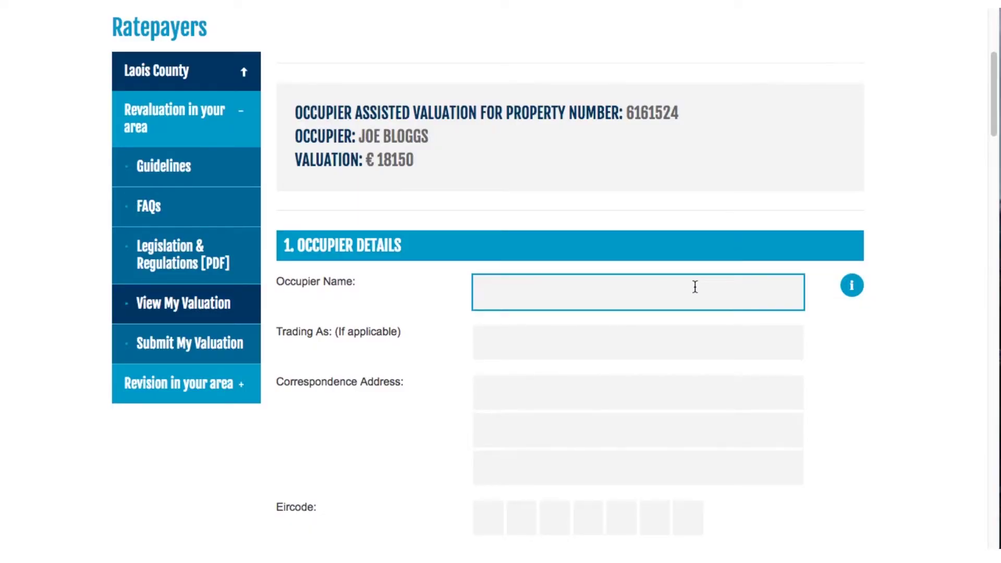
pyautogui.write('Joe Bloggs')
pyautogui.click(684, 338)
pyautogui.write("Joe's")
pyautogui.click(682, 387)
pyautogui.write('Unit 1')
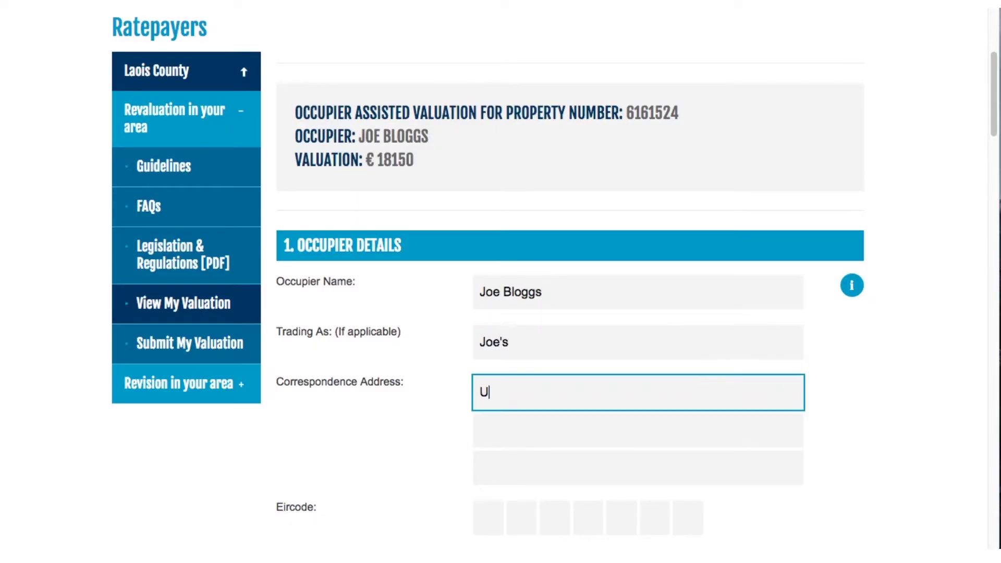
pyautogui.click(683, 419)
pyautogui.write('Industrial Estate')
pyautogui.click(688, 462)
pyautogui.write('Laois')
pyautogui.click(491, 507)
pyautogui.write('r00kfzo')
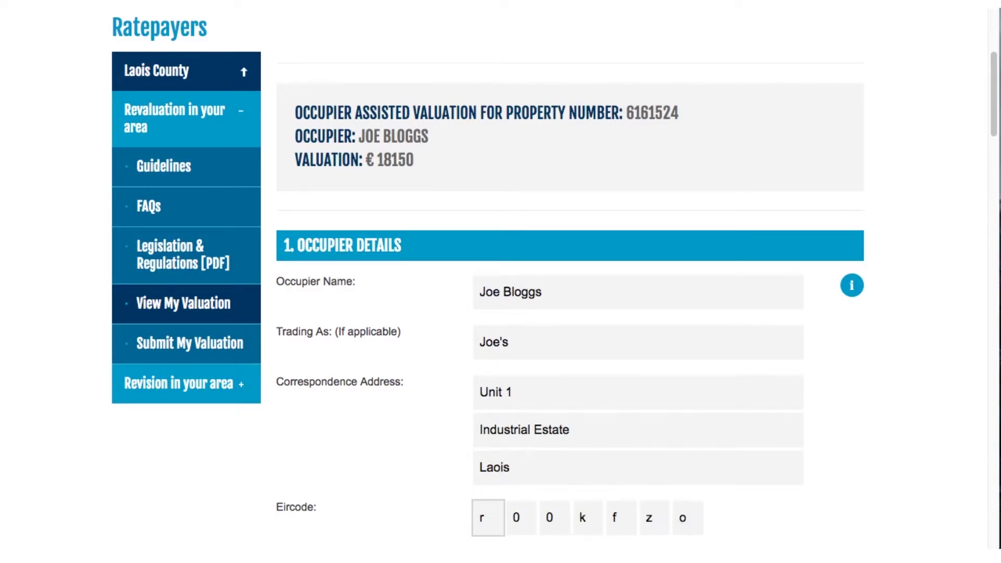
# - Add the occupier's phone and e-mail, copy the correspondence address as property address, and select no agent
pyautogui.moveTo(994, 138); pyautogui.dragTo(994, 209)
pyautogui.click(693, 143)
pyautogui.write('0844445555')
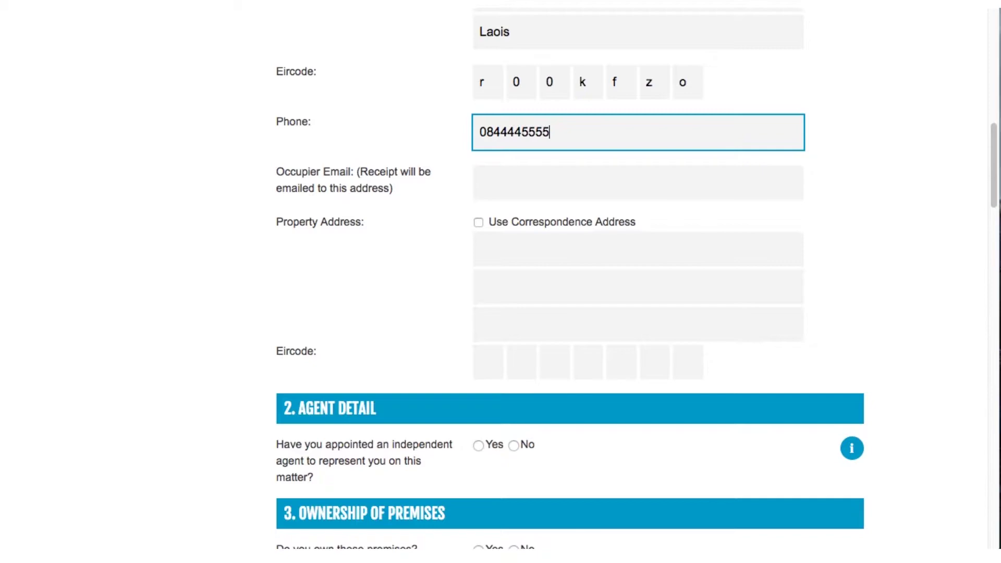
pyautogui.click(693, 174)
pyautogui.write('joe.bloggs@email.com')
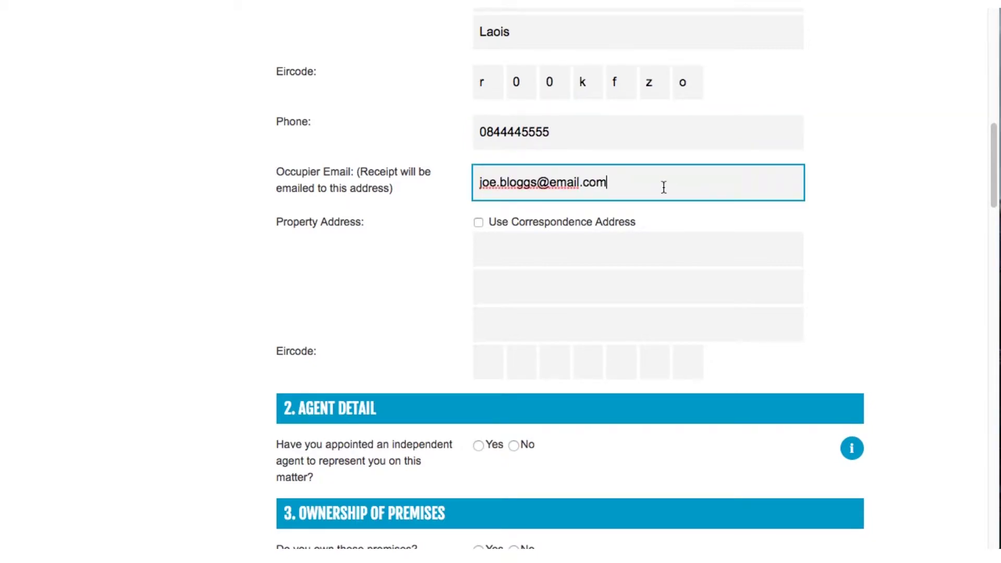
pyautogui.click(478, 222)
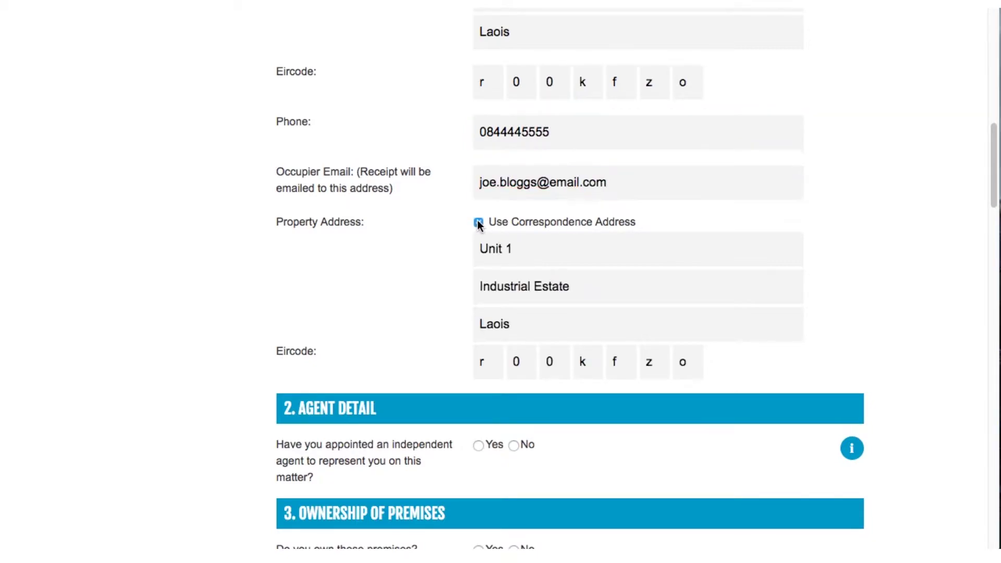
pyautogui.click(514, 445)
pyautogui.moveTo(994, 197); pyautogui.dragTo(996, 294)
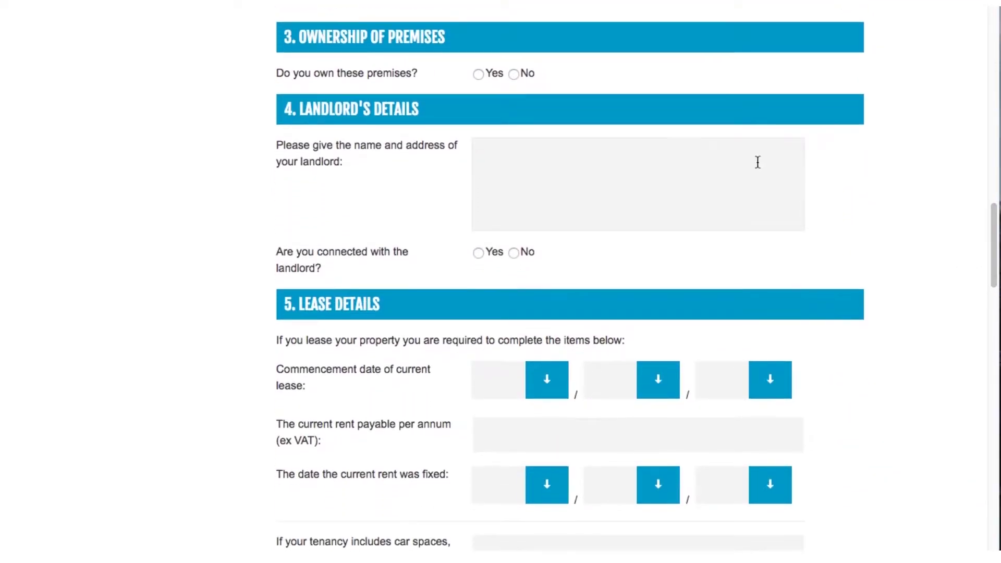
# - Mark the premises as not owned, enter the landlord's name and address, and state no connection
pyautogui.click(478, 74)
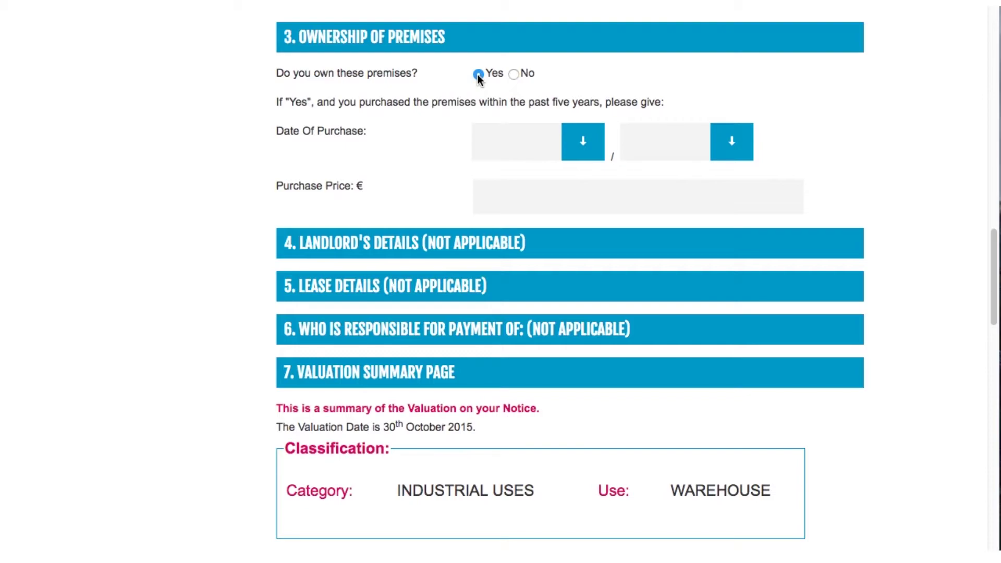
pyautogui.click(513, 74)
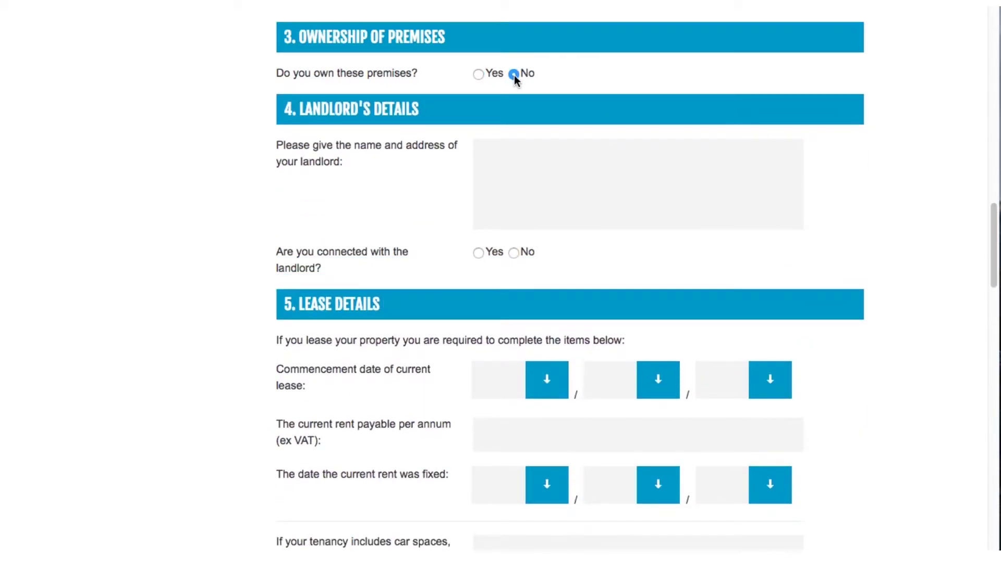
pyautogui.press('Tab')
pyautogui.write('Josephine Cloggs')
pyautogui.press('Return')
pyautogui.write('1 Main Street')
pyautogui.press('Return')
pyautogui.write('Town')
pyautogui.press('Return')
pyautogui.write('Laois')
pyautogui.click(514, 253)
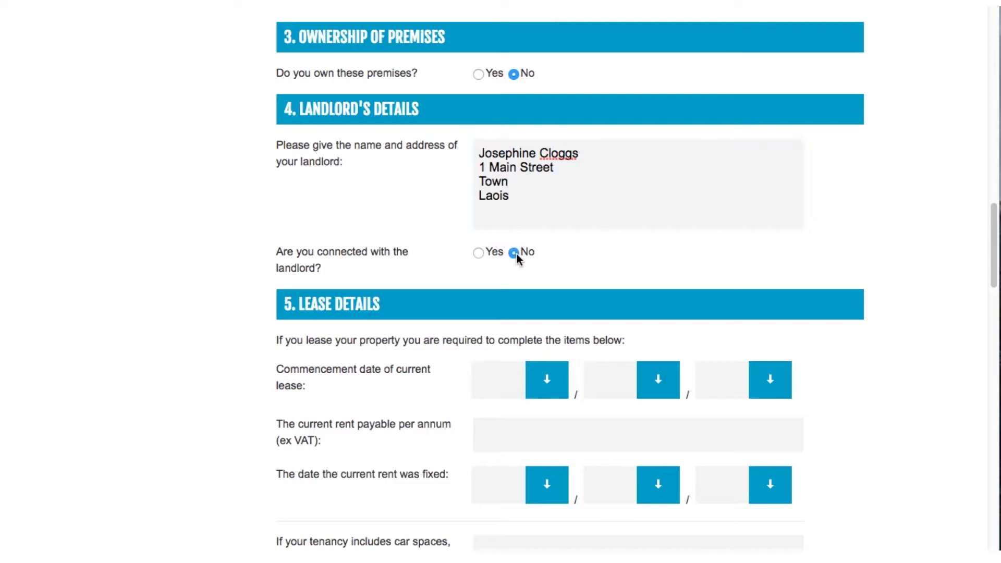
# - Set the lease start date to 01 Jan 2015 and the annual rent to 16000
pyautogui.scroll(-5, 971, 255)
pyautogui.click(554, 106)
pyautogui.click(552, 118)
pyautogui.click(657, 105)
pyautogui.click(656, 118)
pyautogui.click(748, 107)
pyautogui.click(768, 171)
pyautogui.click(768, 167)
pyautogui.write('16000')
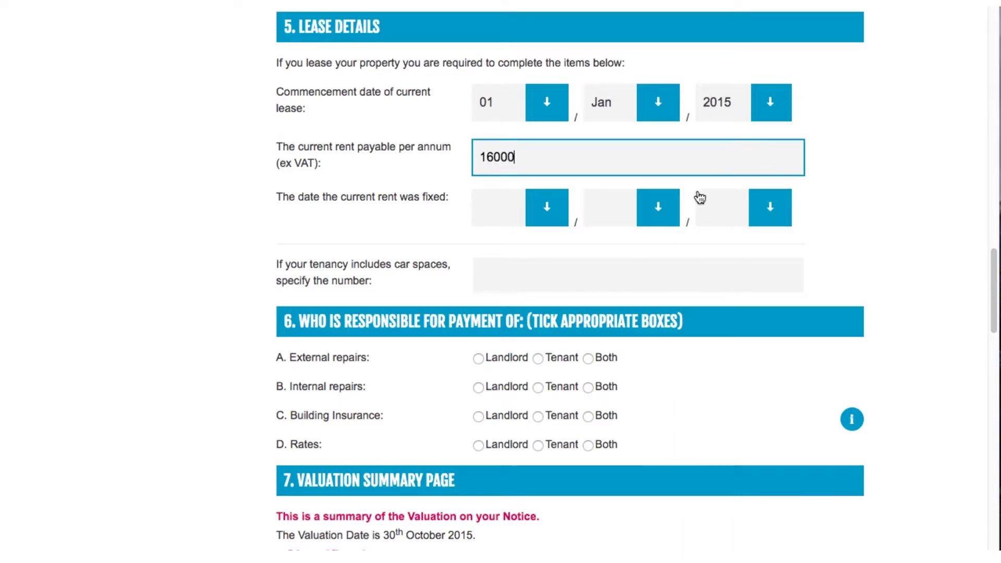
# - Set the date the rent was fixed to 01 Jan 2015
pyautogui.click(547, 209)
pyautogui.click(551, 221)
pyautogui.click(658, 209)
pyautogui.click(656, 222)
pyautogui.click(763, 216)
pyautogui.click(760, 279)
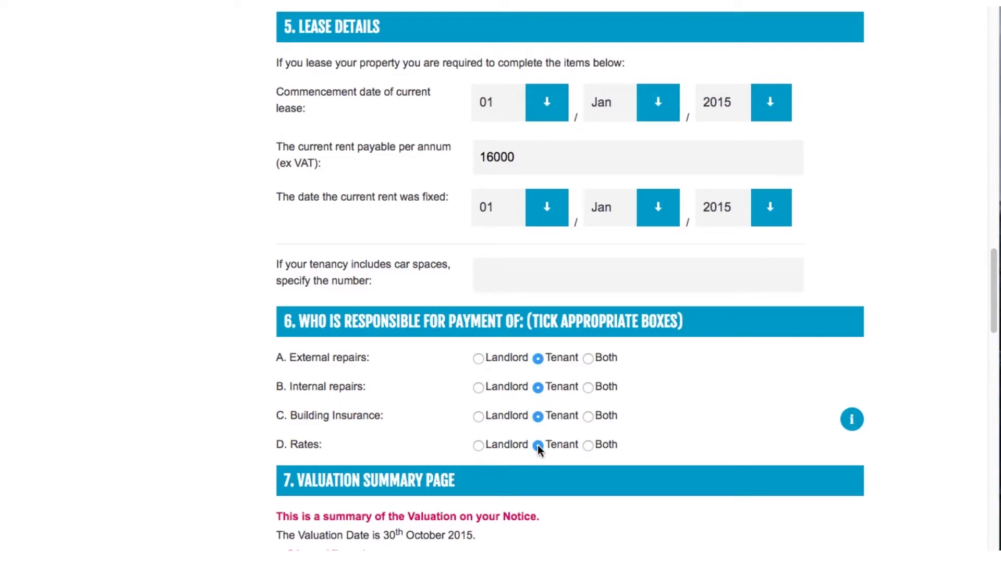
# - Enter the submitter's name, tick the confirmation box, and choose 'I do not accept the valuation'
pyautogui.moveTo(994, 313); pyautogui.dragTo(995, 462)
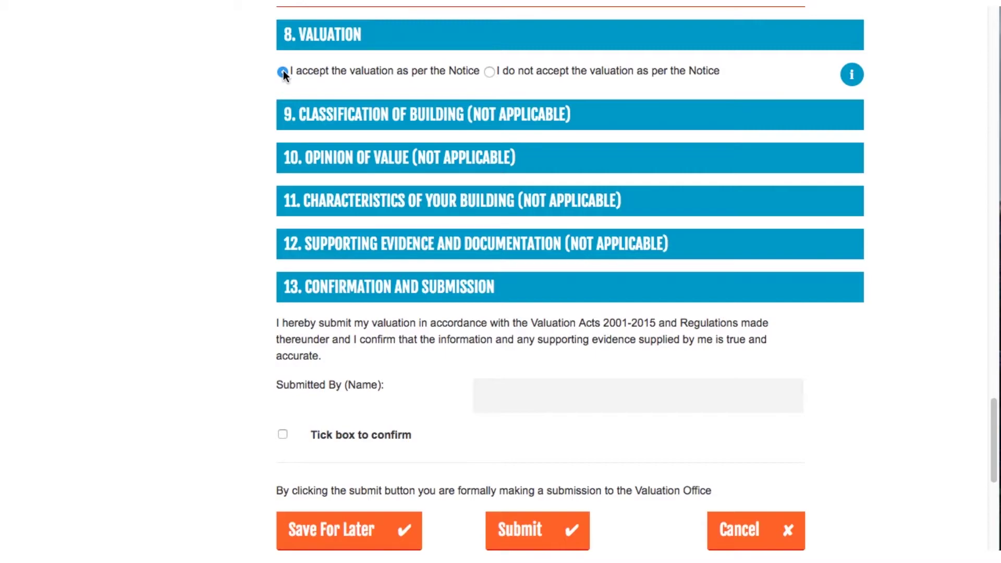
pyautogui.click(490, 394)
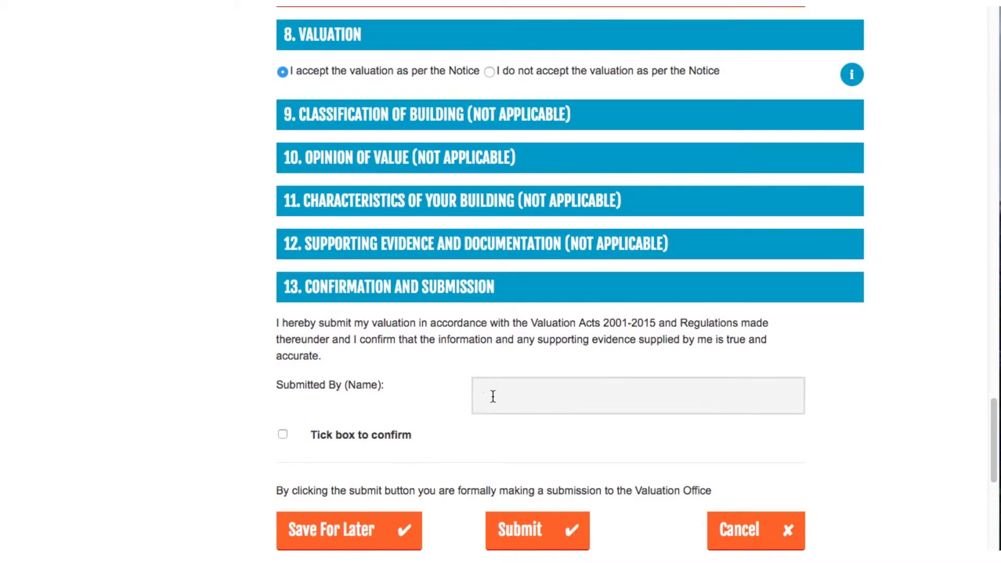
pyautogui.write('Joe ')
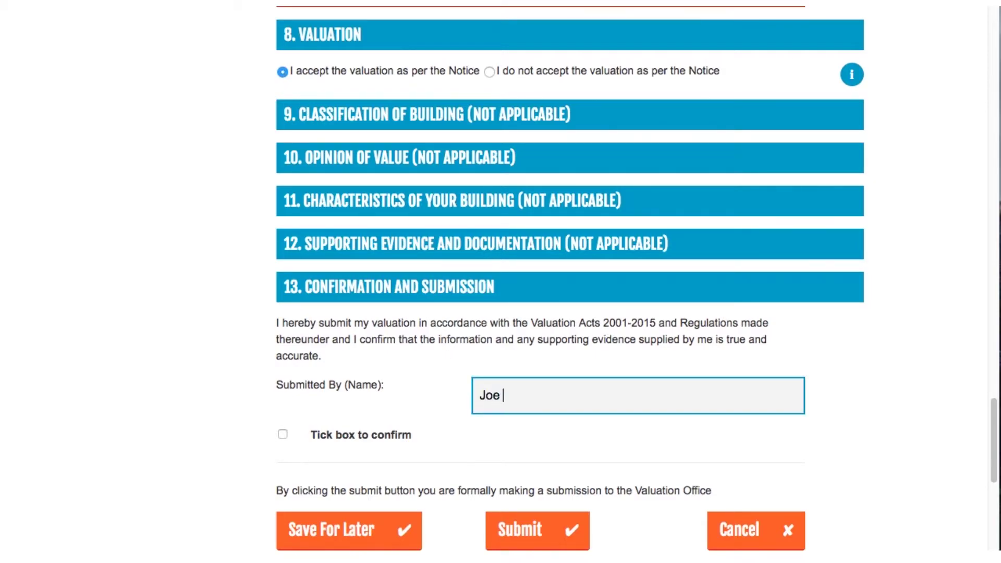
pyautogui.write('Bloggs')
pyautogui.click(282, 436)
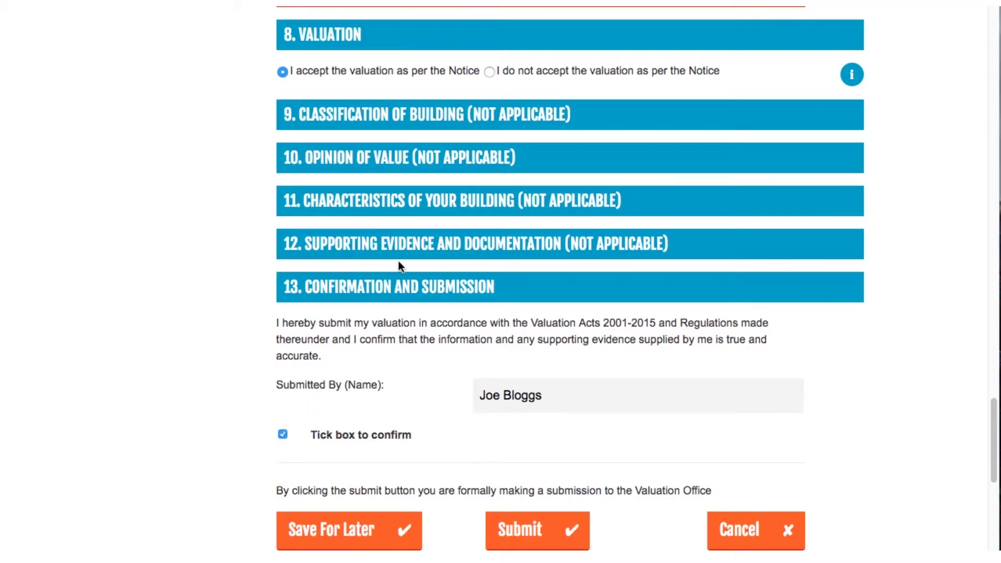
pyautogui.click(490, 71)
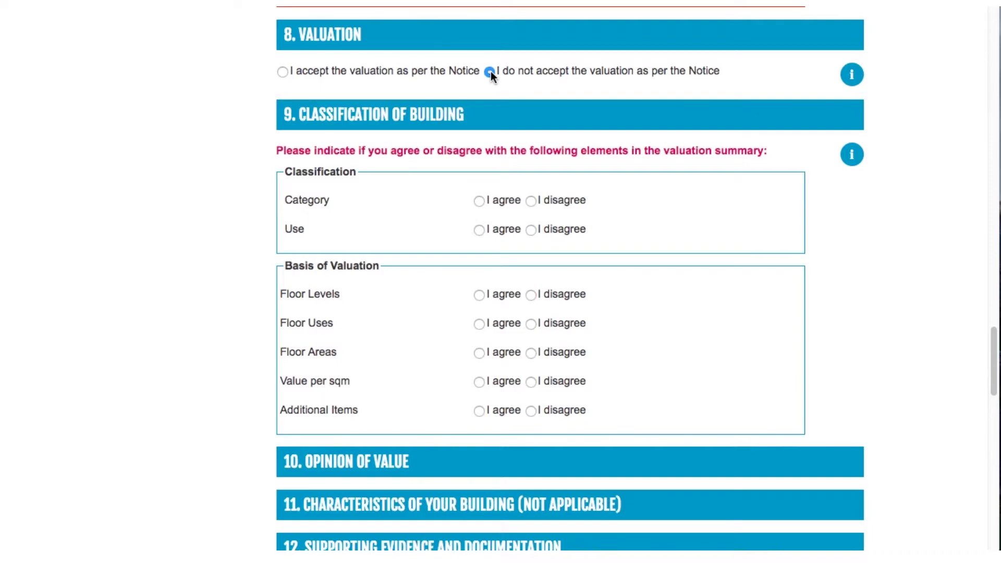
# - Agree with category (Industrial Uses), use, floor levels and floor uses; disagree with floor areas
pyautogui.click(531, 201)
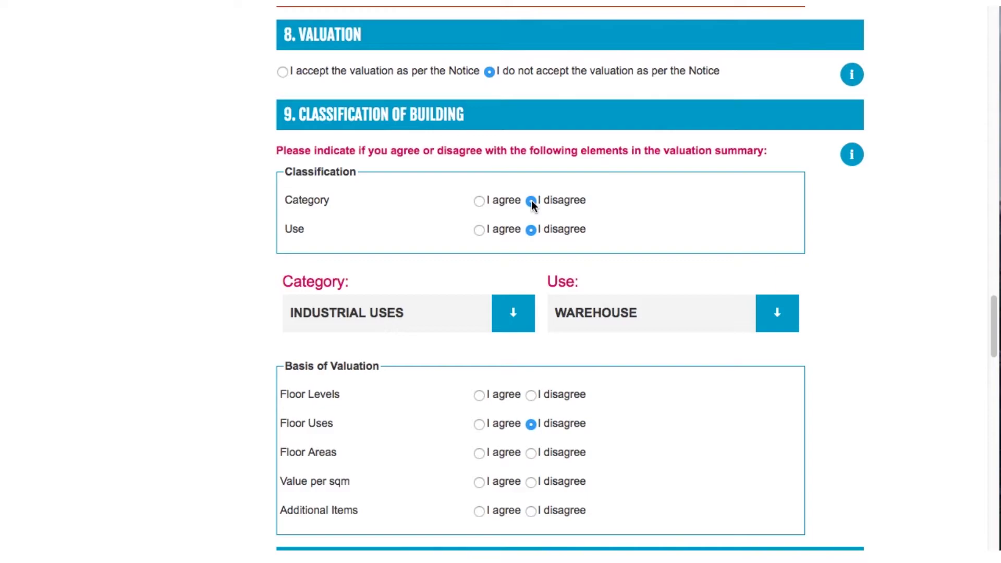
pyautogui.click(519, 310)
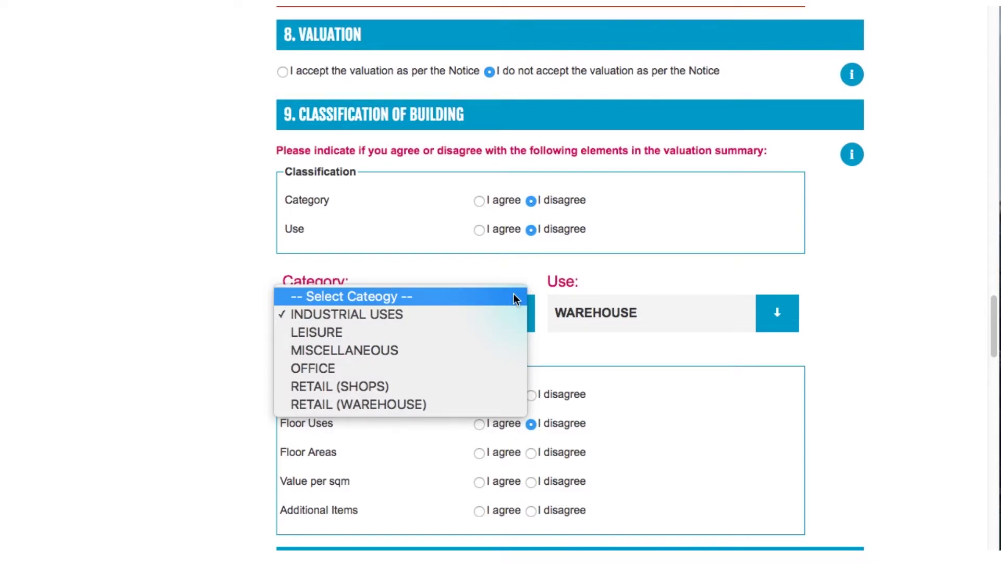
pyautogui.click(477, 201)
pyautogui.click(479, 202)
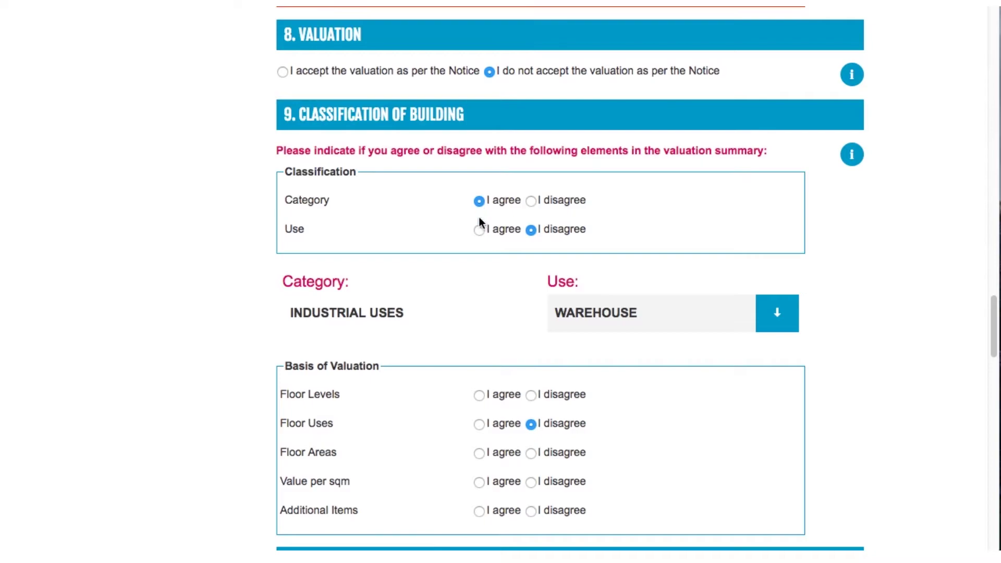
pyautogui.click(479, 230)
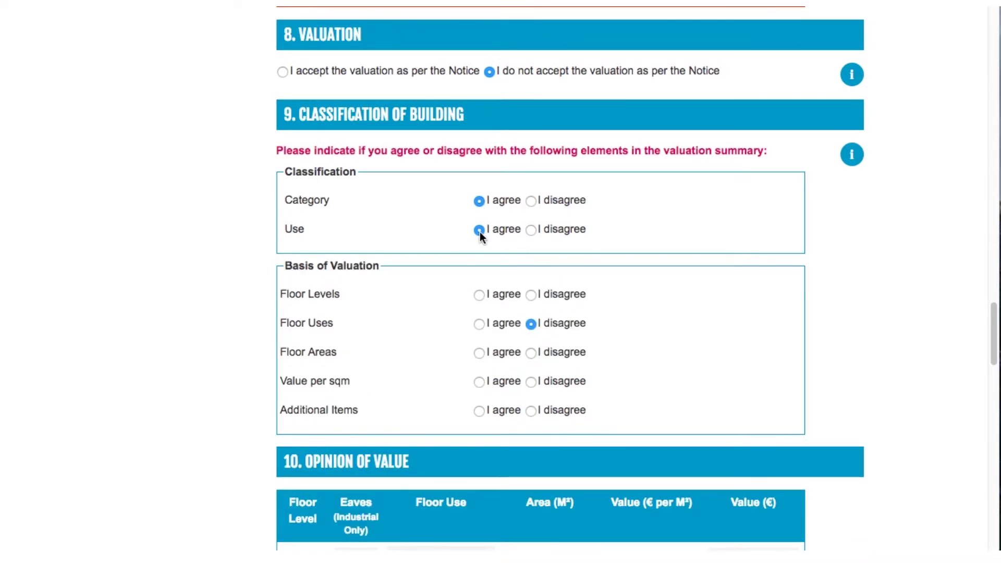
pyautogui.click(479, 294)
pyautogui.click(479, 323)
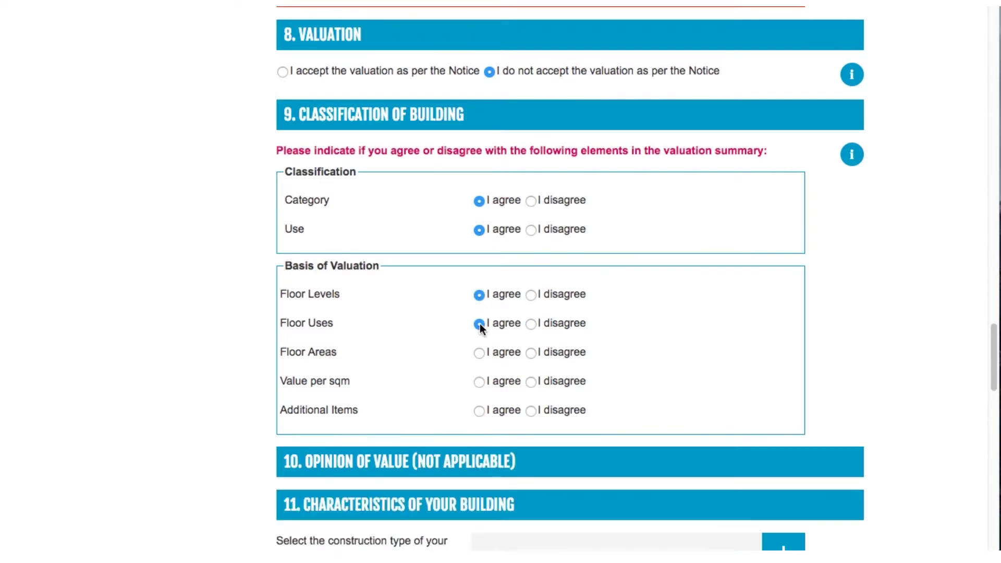
pyautogui.click(531, 354)
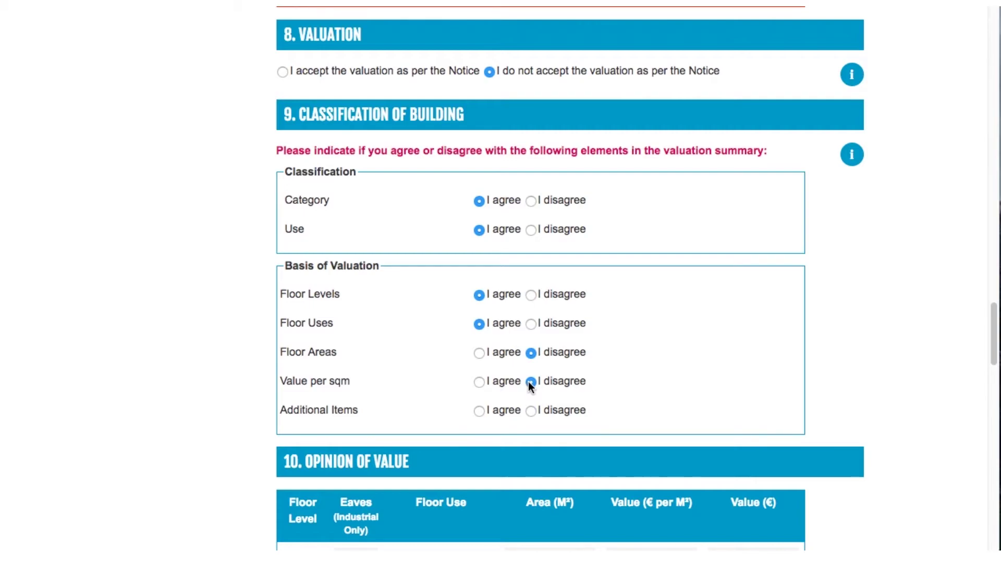
pyautogui.moveTo(994, 340); pyautogui.dragTo(994, 404)
# - Change the warehouse area to 605.63 and the warehouse and office rates to 24.0000 €/m²
pyautogui.click(532, 173)
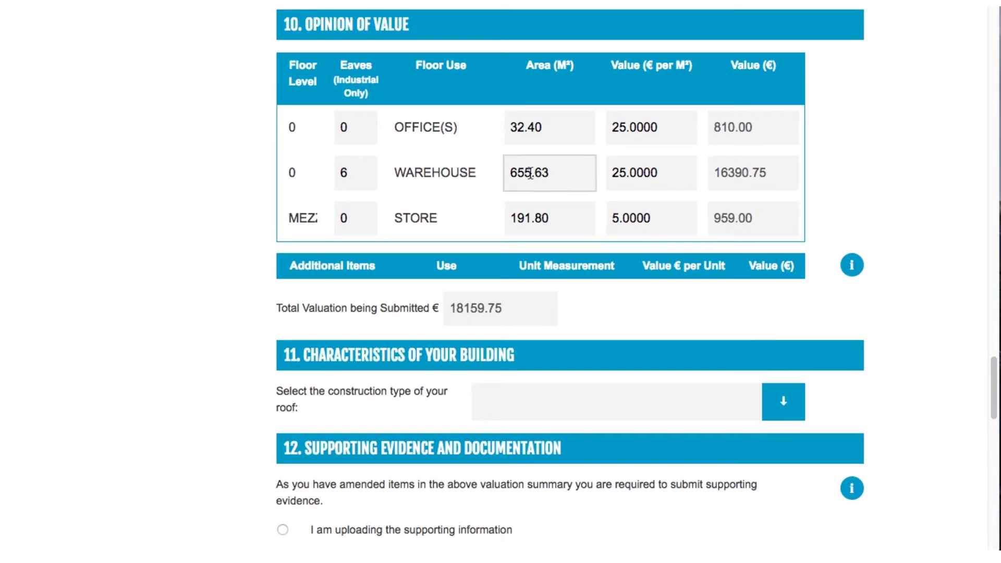
pyautogui.press('BackSpace')
pyautogui.write('0')
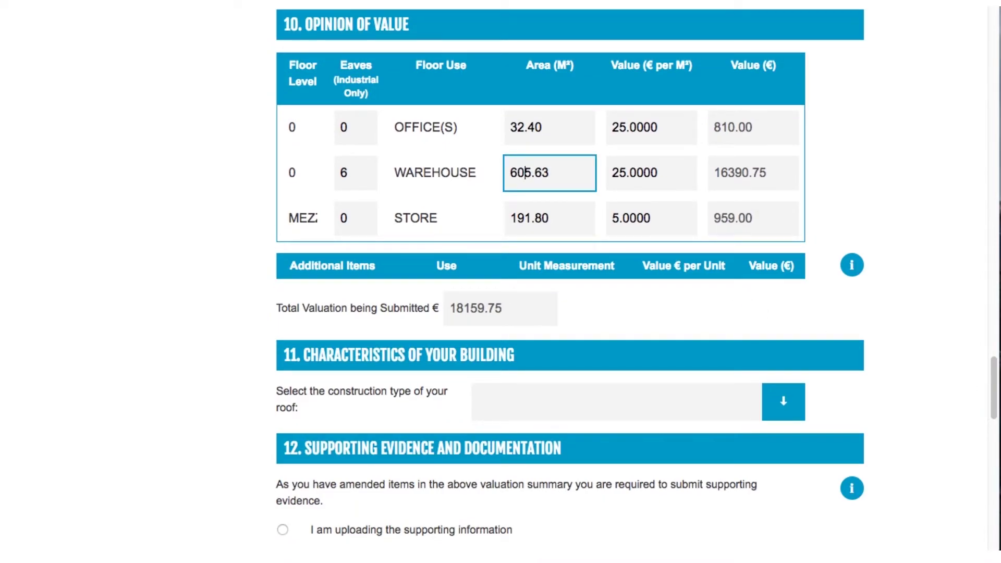
pyautogui.click(614, 173)
pyautogui.press('BackSpace')
pyautogui.write('4')
pyautogui.press('BackSpace')
pyautogui.write('4')
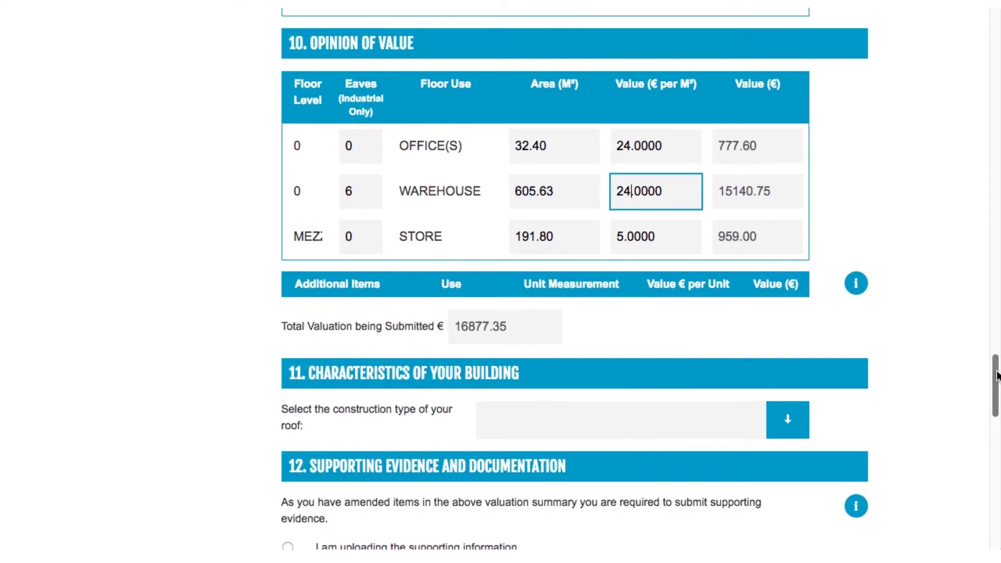
pyautogui.moveTo(994, 347); pyautogui.dragTo(993, 336)
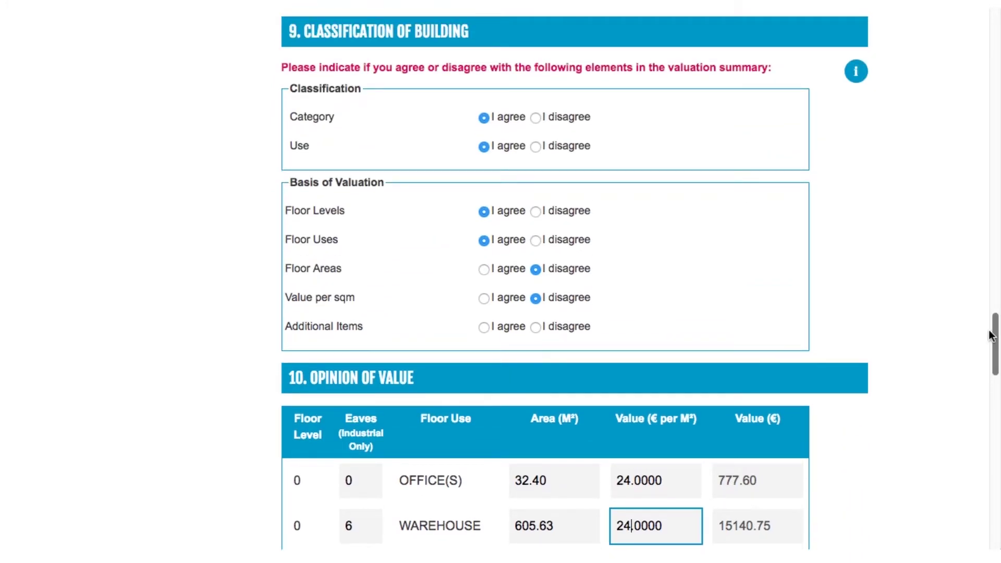
# - Add and then remove an additional item row, switching Additional Items back to 'I agree'
pyautogui.click(535, 327)
pyautogui.moveTo(992, 344); pyautogui.dragTo(996, 382)
pyautogui.click(401, 301)
pyautogui.click(442, 321)
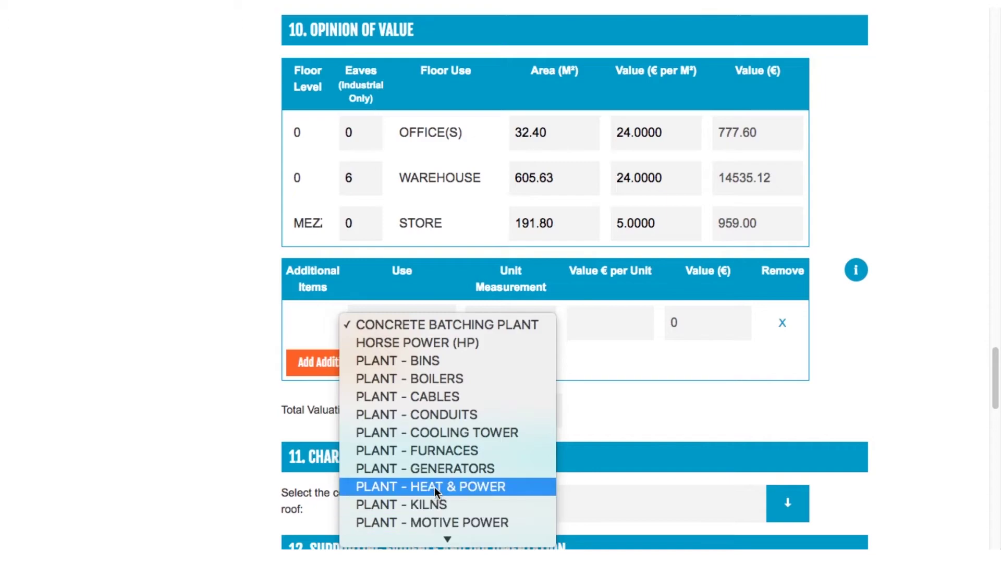
pyautogui.click(440, 304)
pyautogui.click(781, 322)
pyautogui.scroll(7, 941, 359)
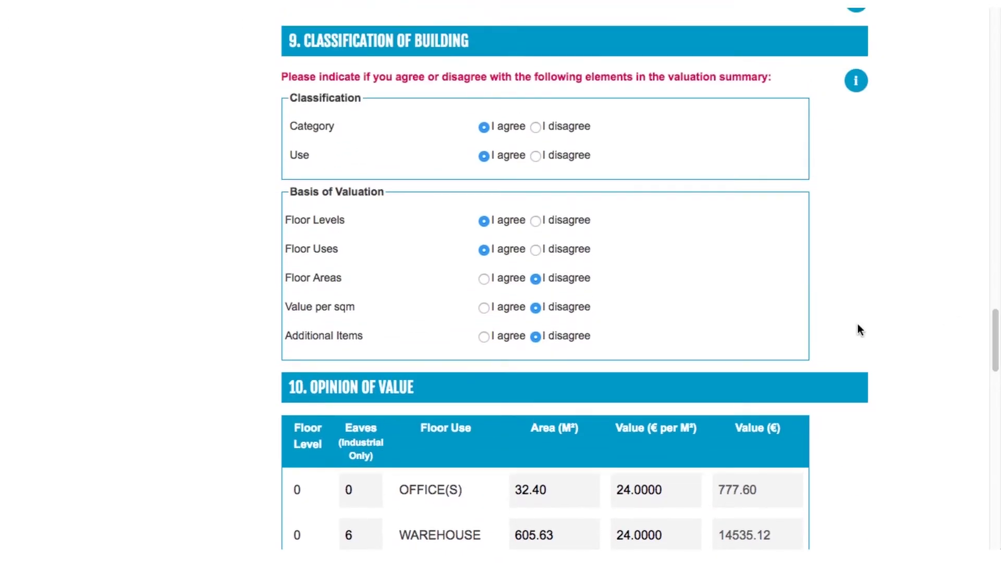
pyautogui.click(489, 339)
pyautogui.moveTo(995, 341); pyautogui.dragTo(997, 421)
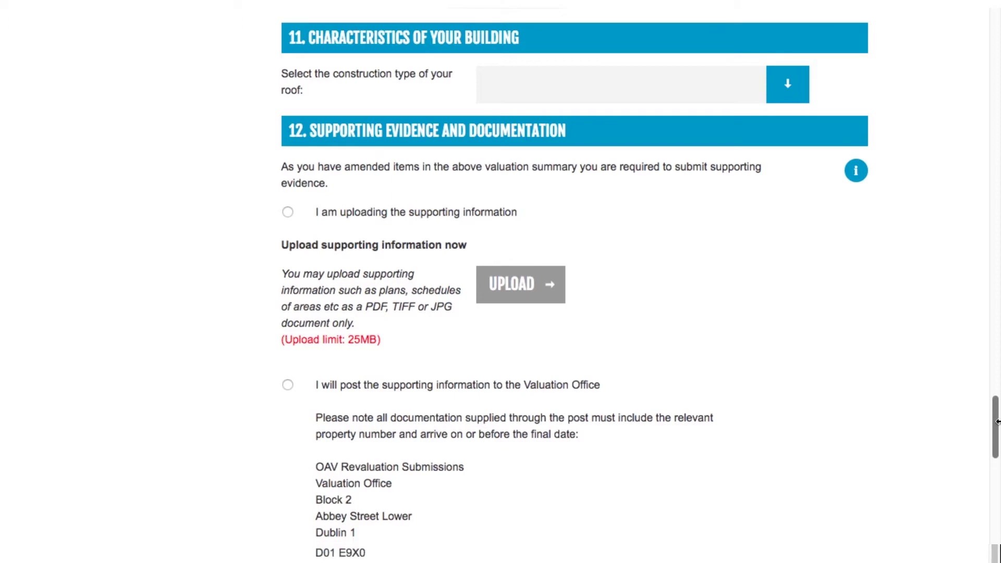
pyautogui.scroll(-2, 996, 421)
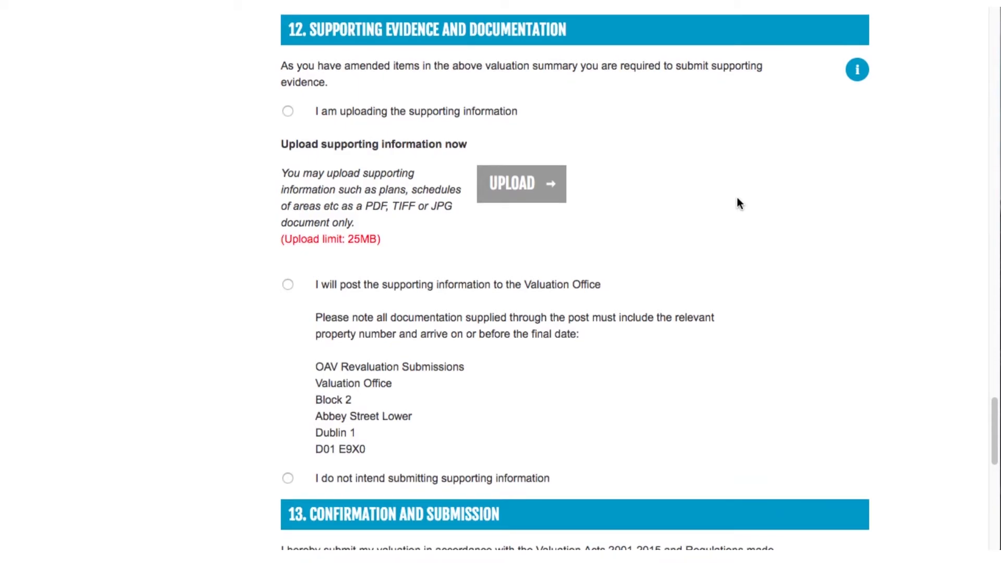
pyautogui.click(853, 72)
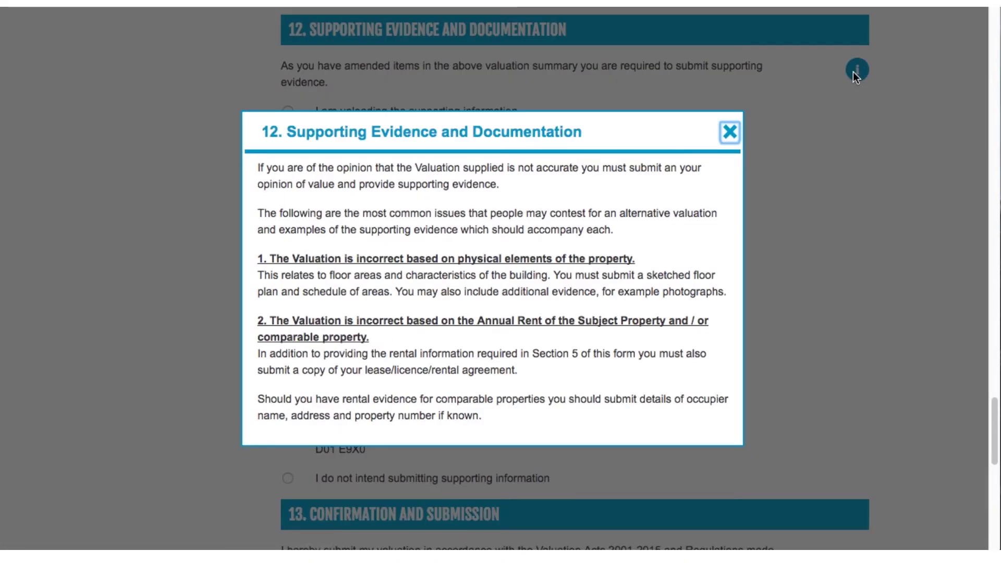
pyautogui.click(730, 132)
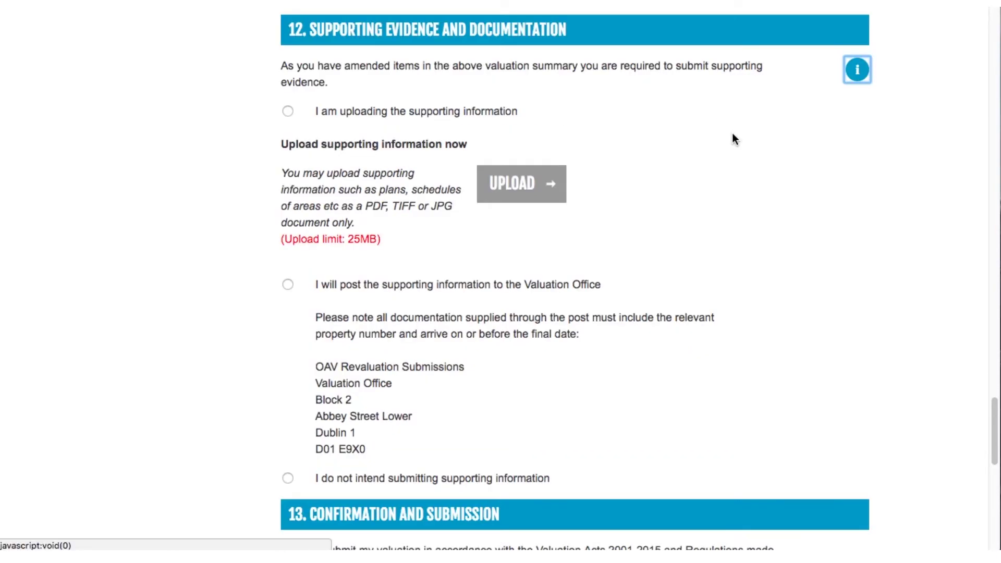